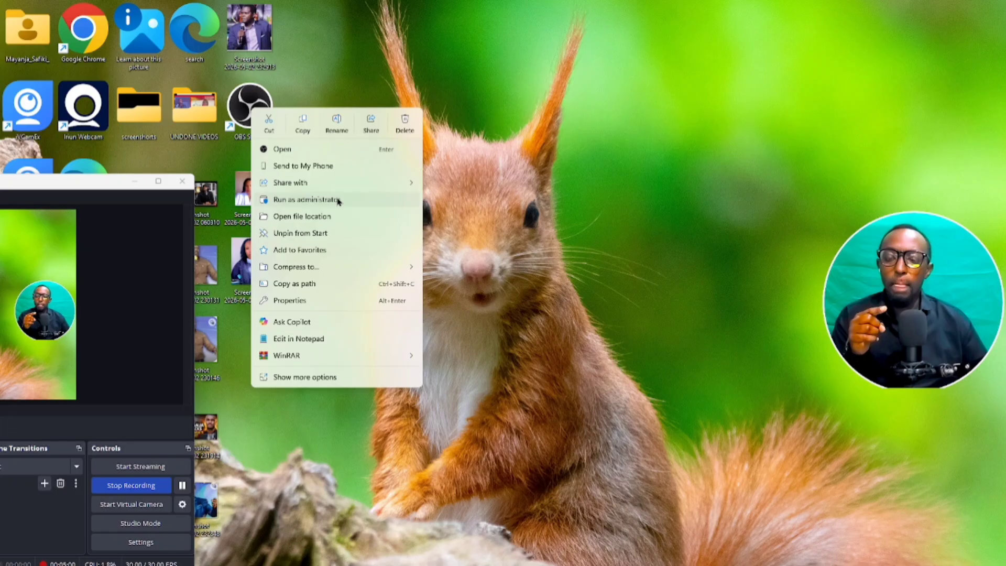
- Launch a second instance of OBS Studio despite one already running, then move its window aside and maximize it
click(283, 149)
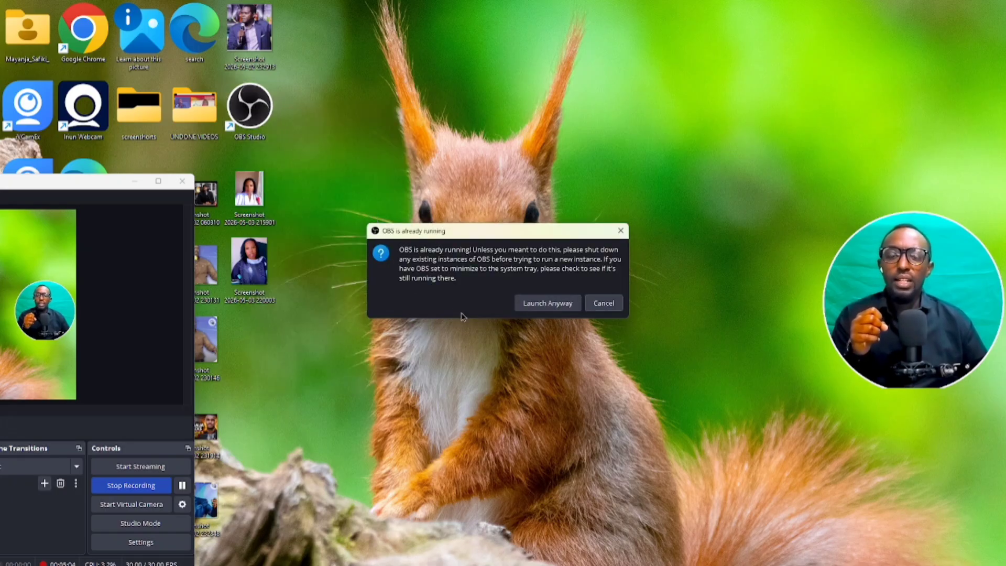
click(550, 306)
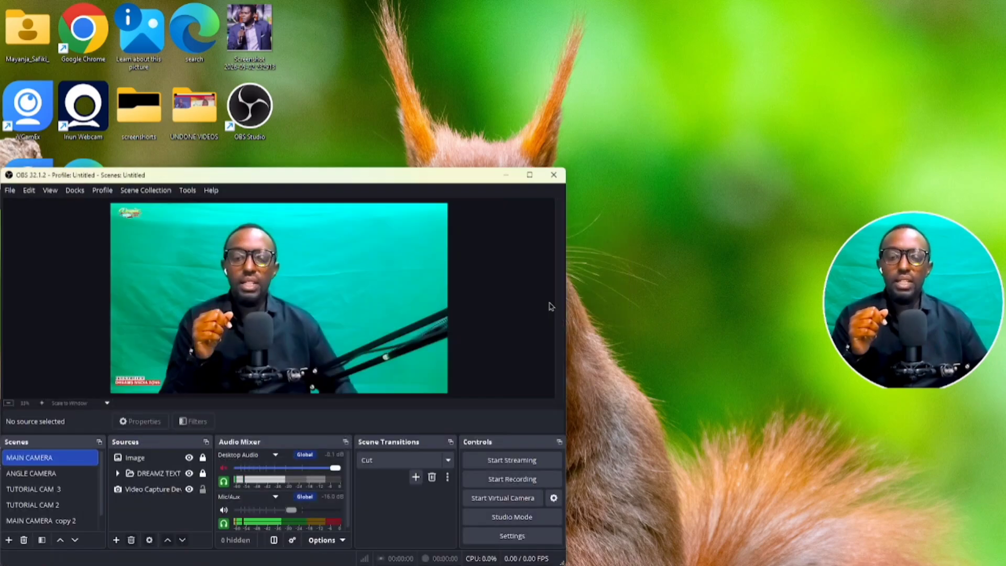
drag(394, 183, 630, 87)
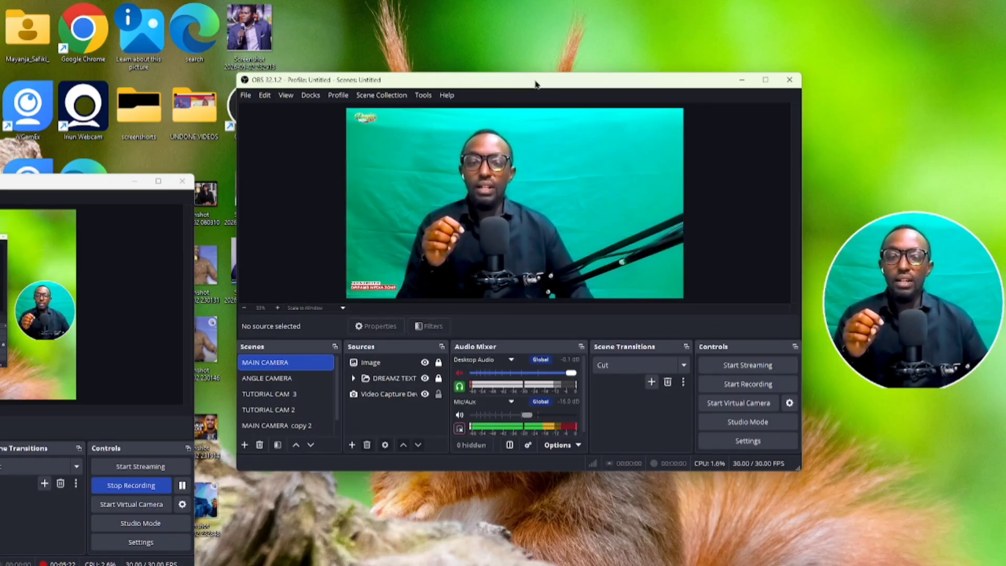
drag(536, 83, 609, 84)
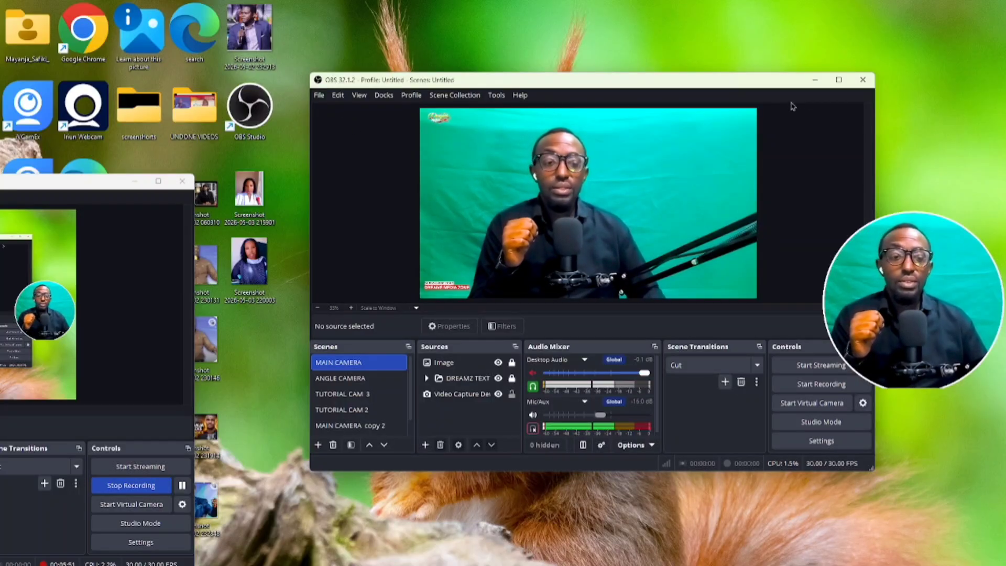
click(839, 80)
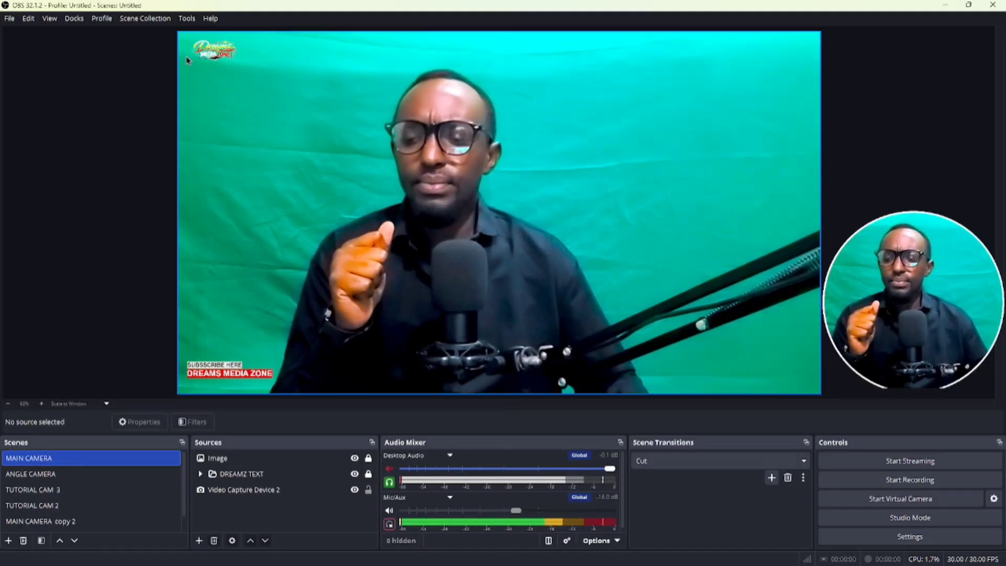
- Preview the scenes from ANGLE CAMERA through MAIN CAMERA copy 2 and return to MAIN CAMERA
click(56, 474)
click(54, 492)
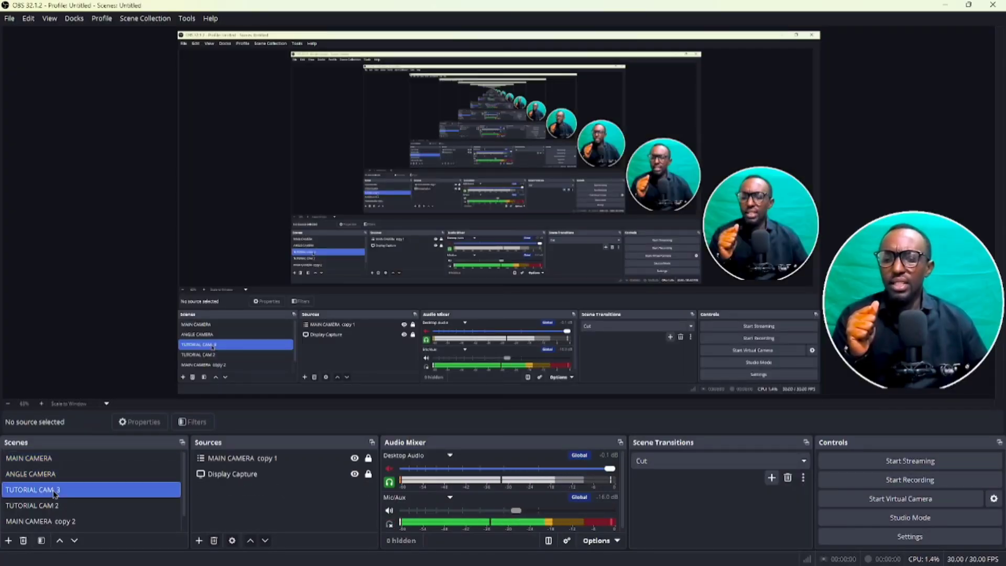
click(55, 505)
click(53, 459)
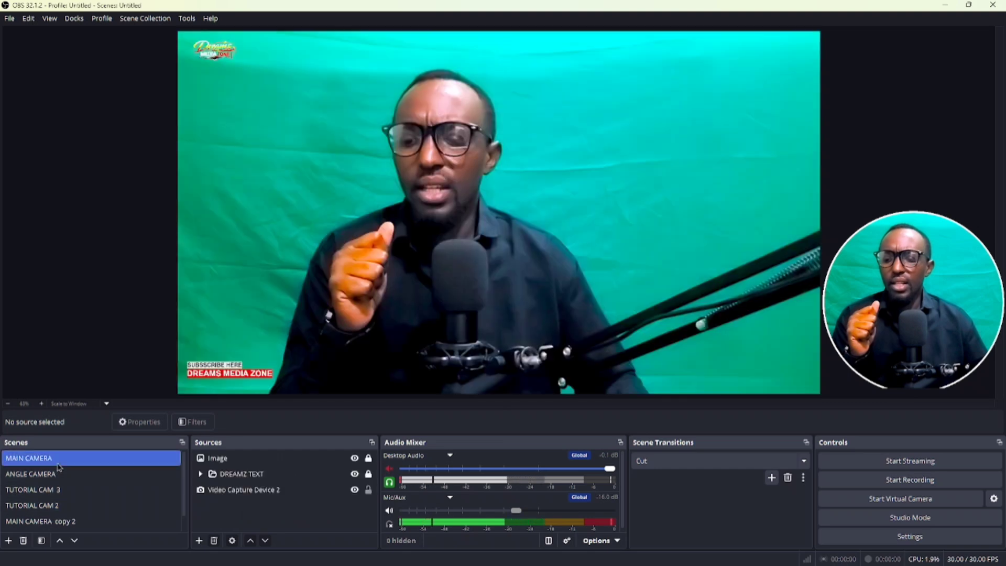
click(57, 474)
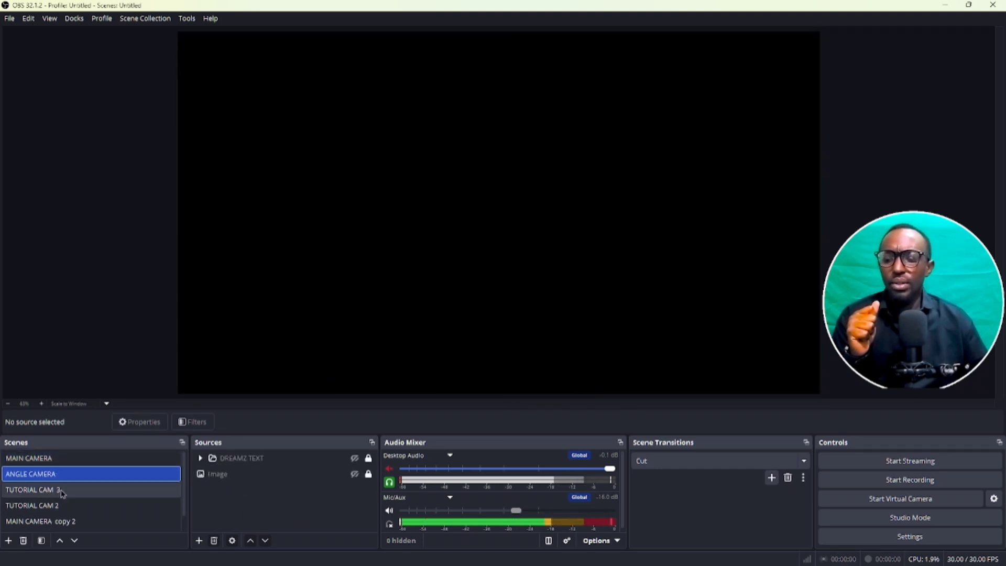
click(61, 490)
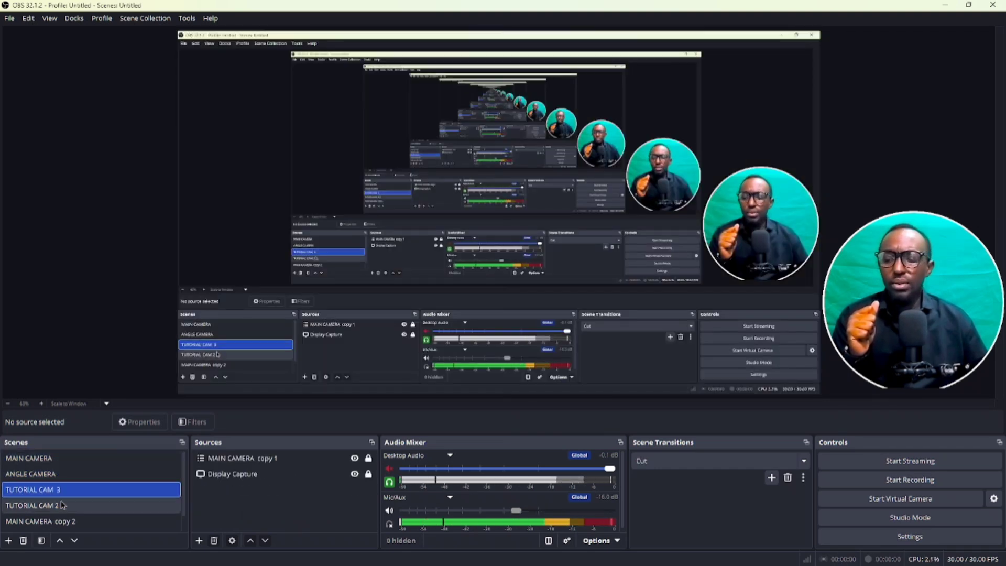
click(60, 506)
click(61, 522)
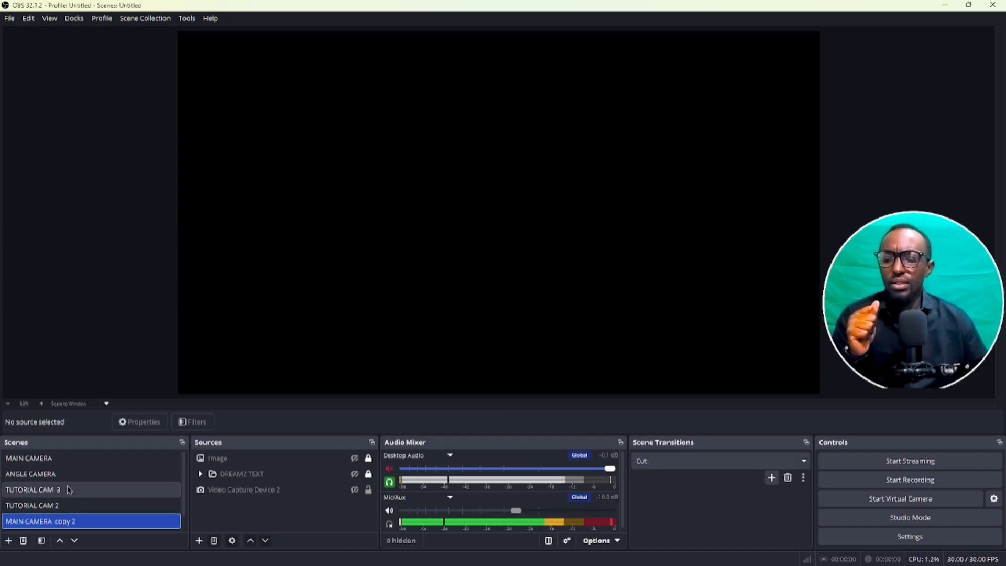
click(67, 459)
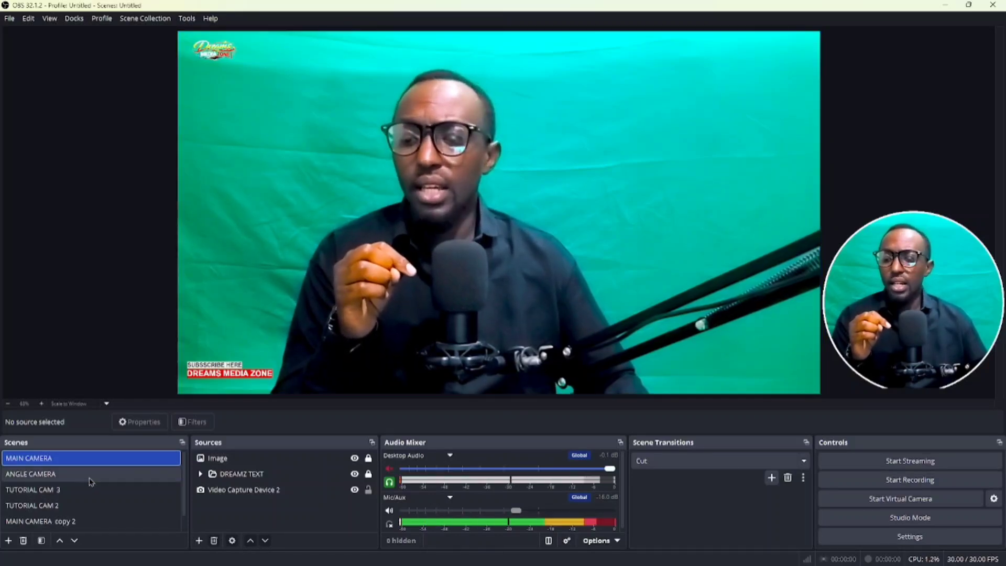
- Add a new scene and keep Scene 2 as its name when renaming it
click(10, 543)
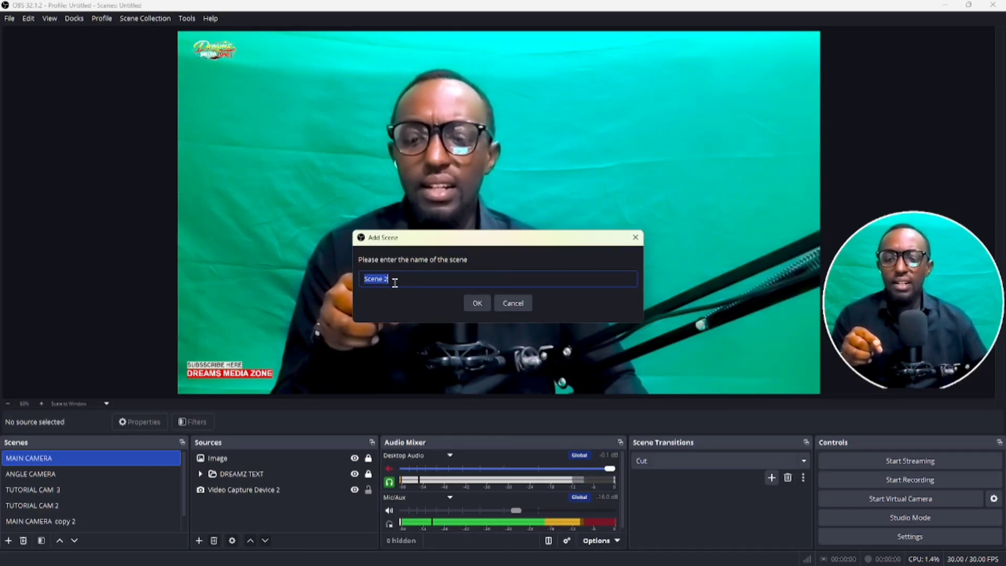
click(477, 304)
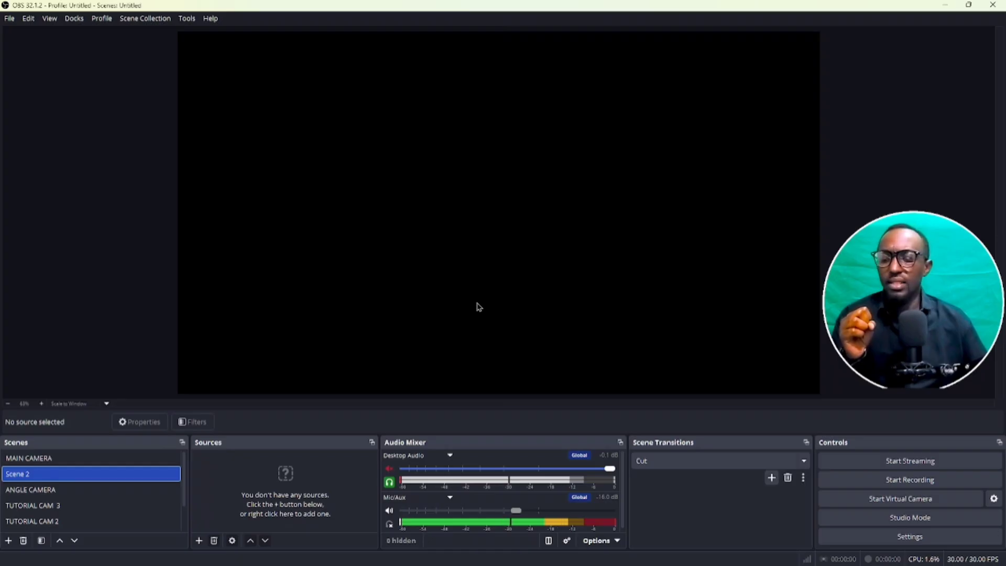
right_click(71, 480)
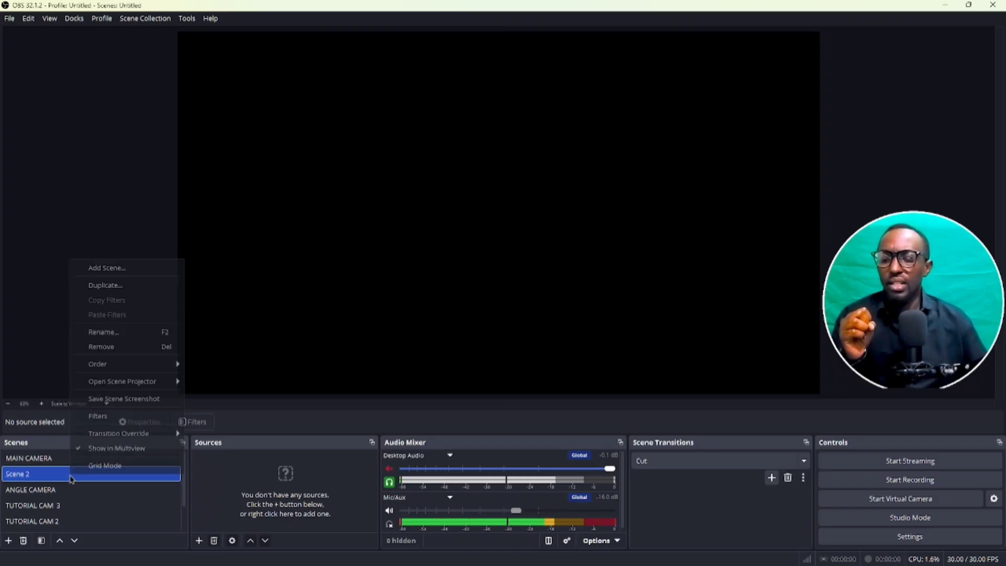
click(124, 338)
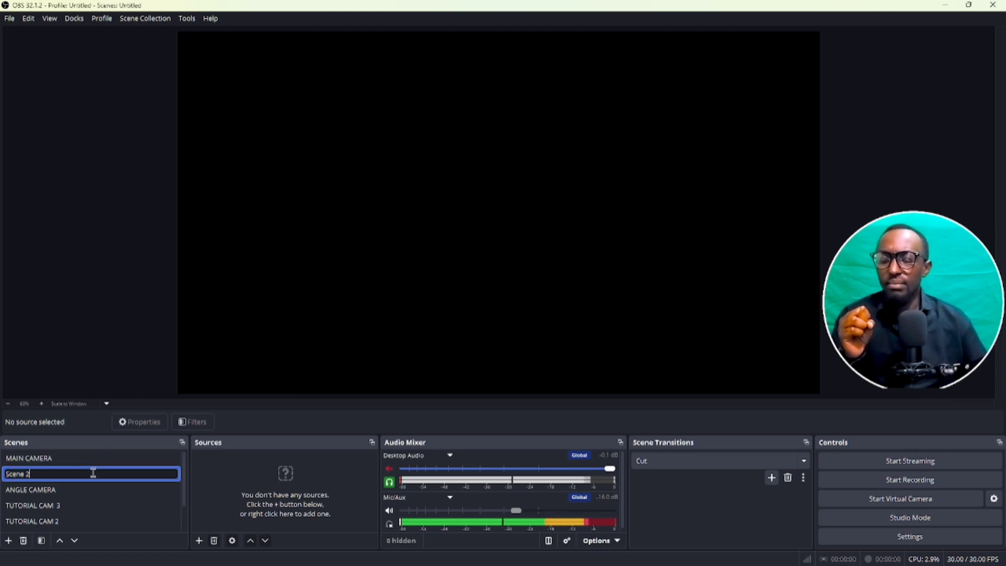
key(Return)
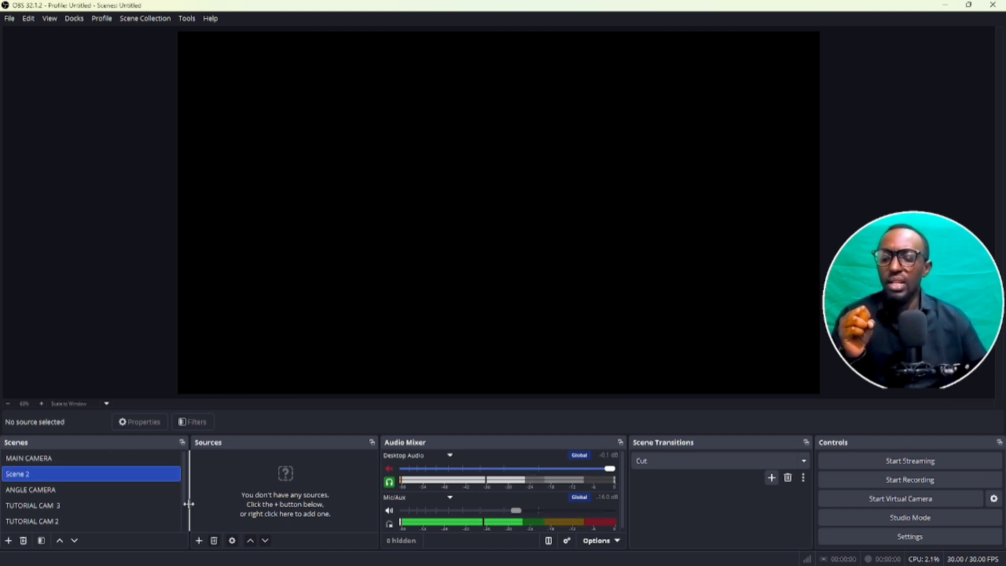
- Add a new Video Capture Device source to the TUTORIAL CAM 3 scene, using e2eSoft iVCam as its device
click(199, 541)
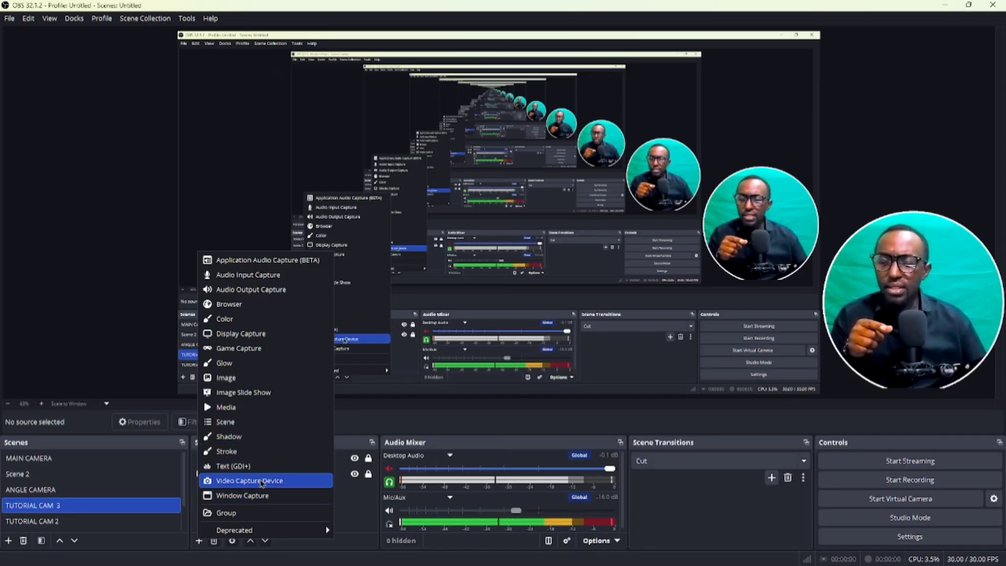
click(261, 481)
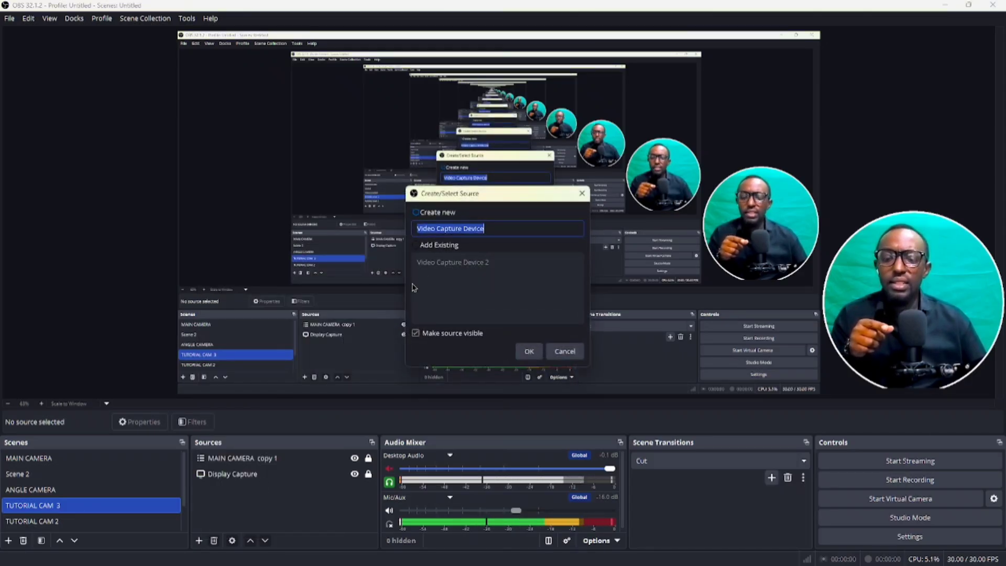
click(529, 352)
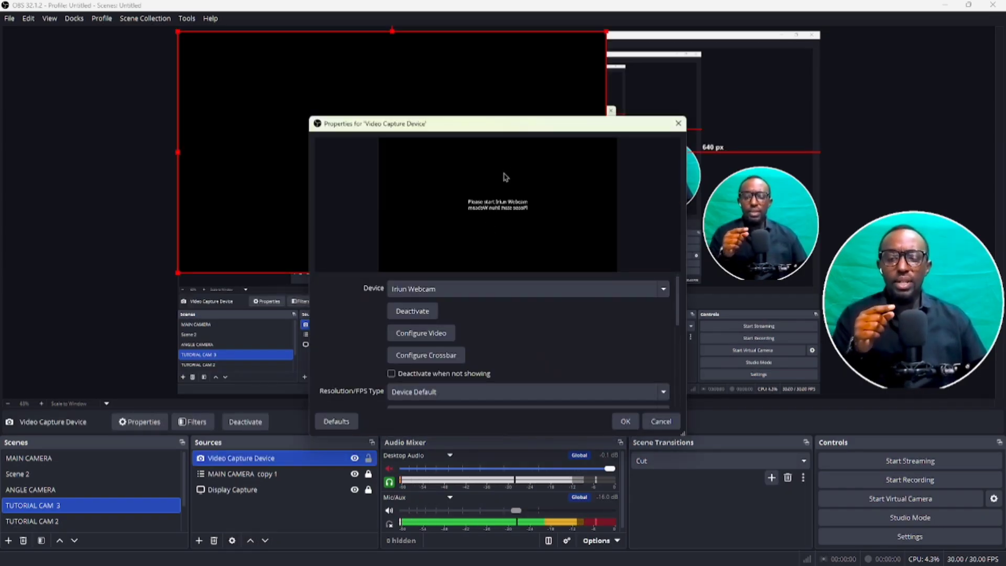
click(468, 292)
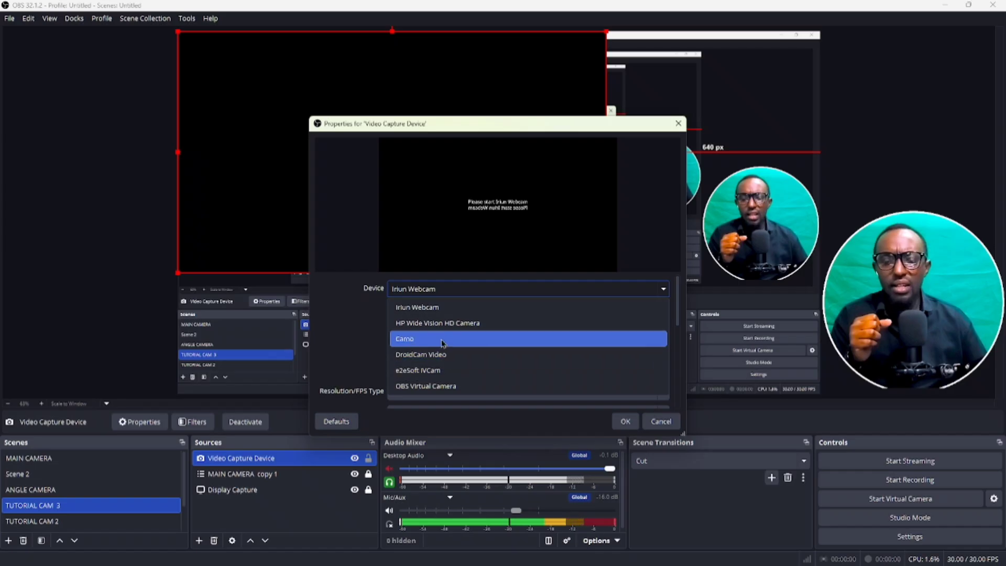
click(444, 372)
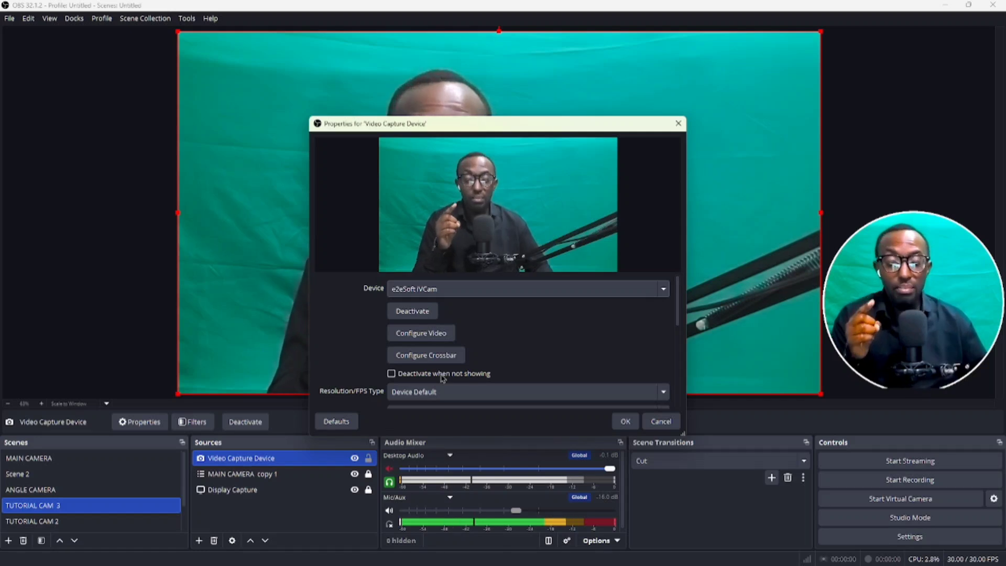
click(622, 421)
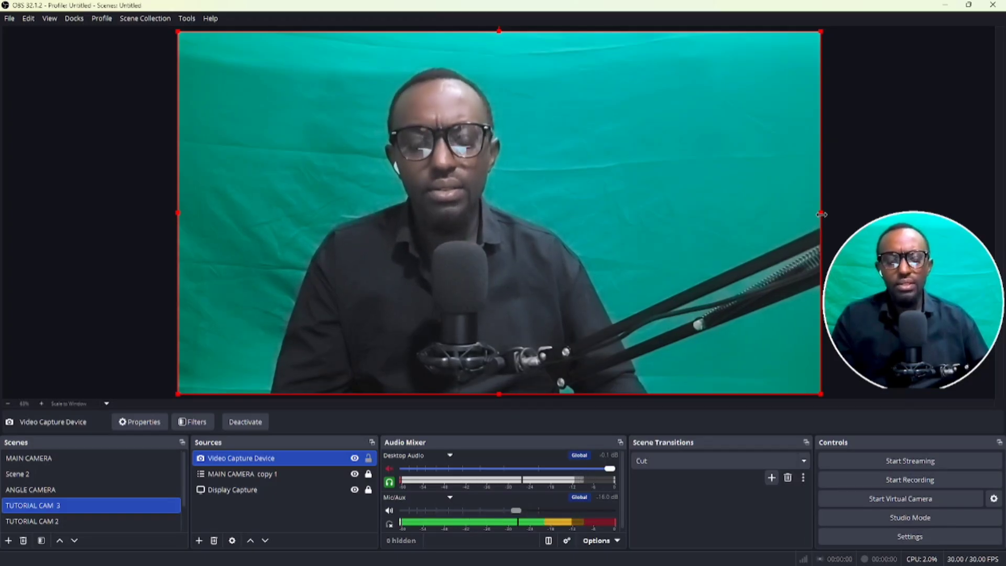
- Crop the camera feed from its right edge and place it over the left half of the canvas
drag(821, 214, 457, 241)
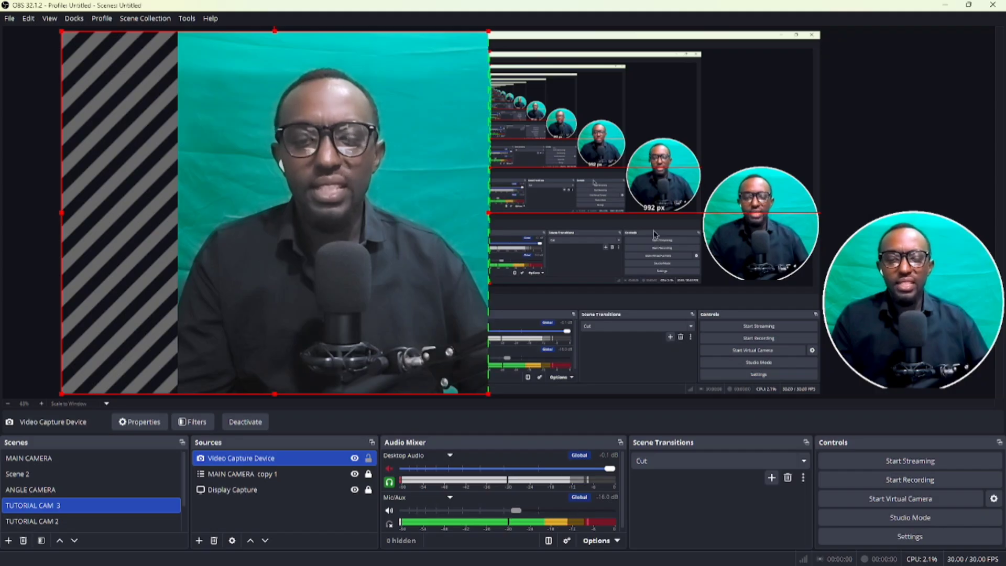
drag(395, 225, 375, 216)
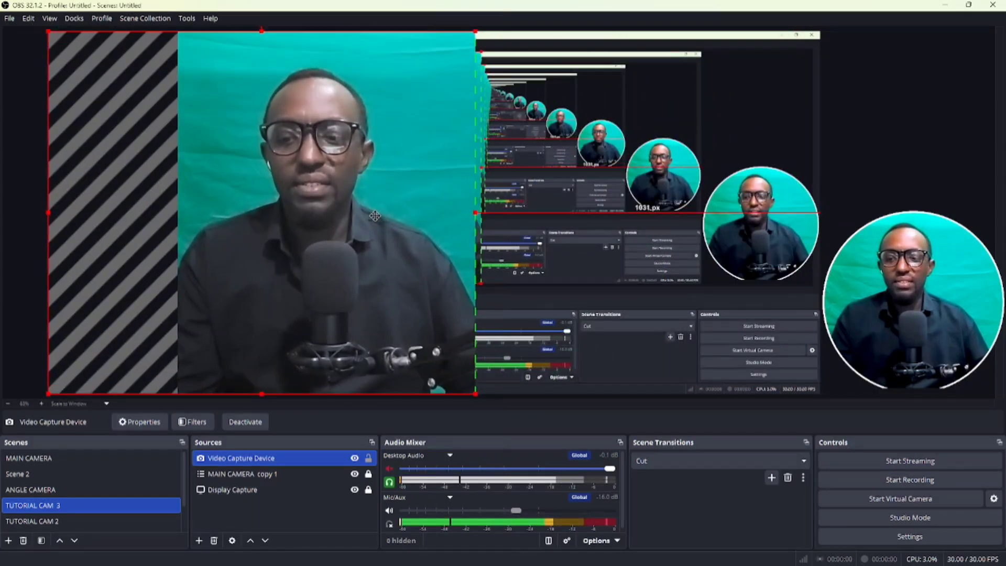
click(883, 139)
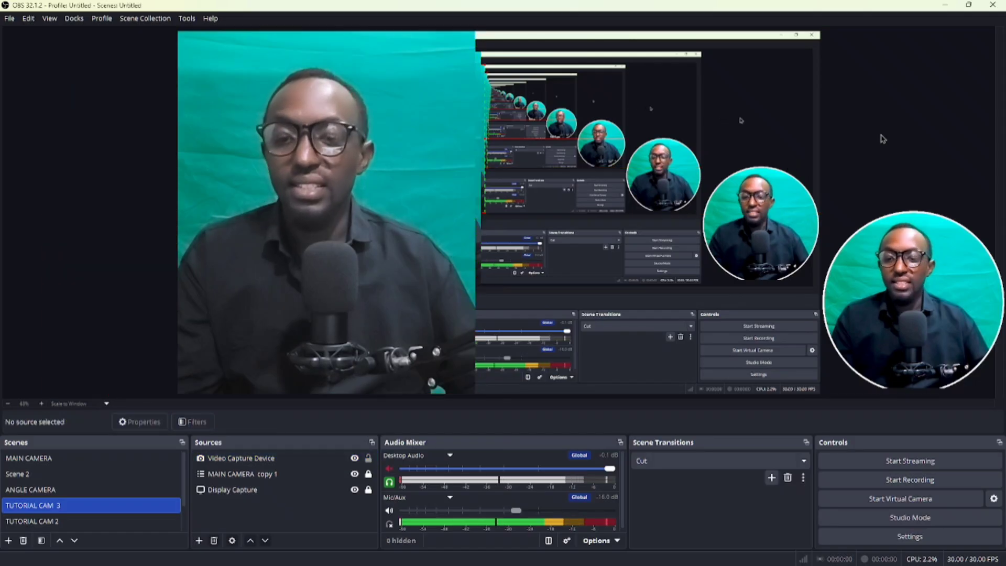
click(427, 297)
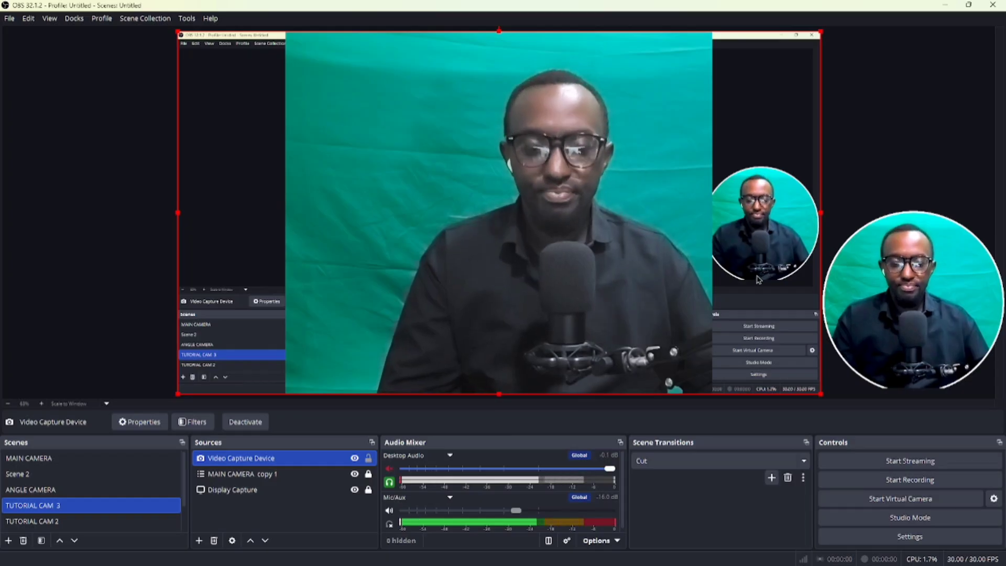
- Shift the camera feed leftward to uncover the circular camera on the canvas, and start recording
drag(757, 280, 672, 278)
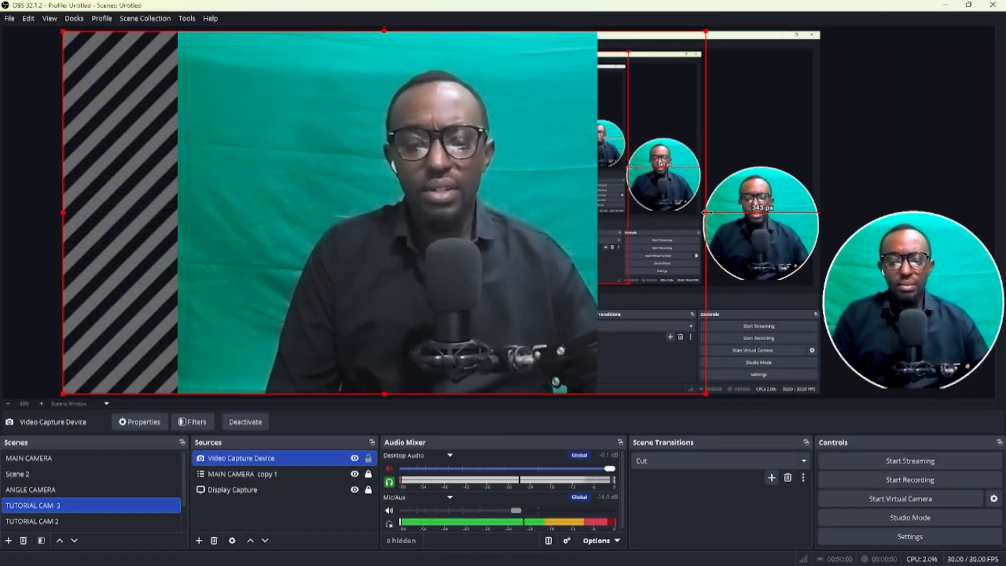
click(913, 484)
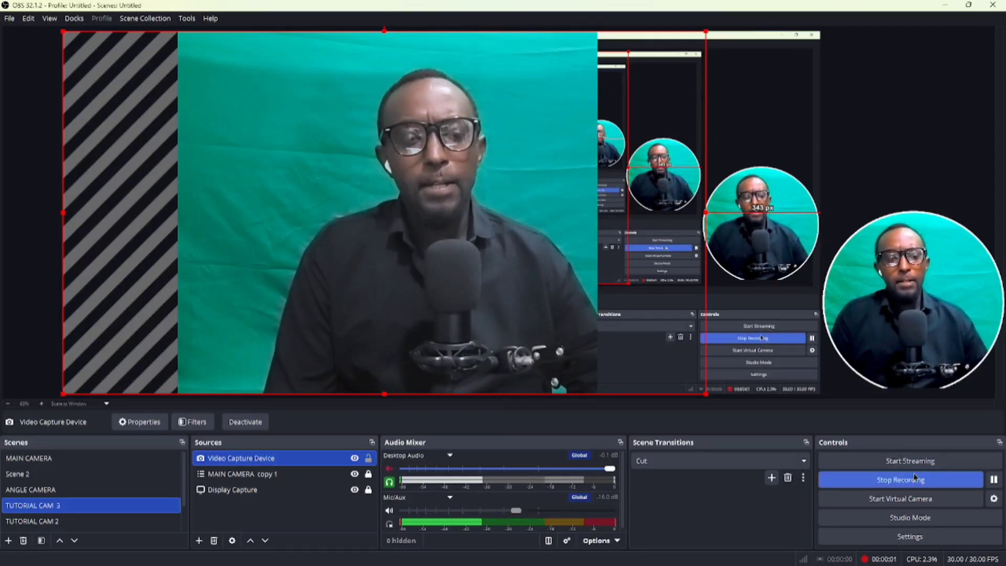